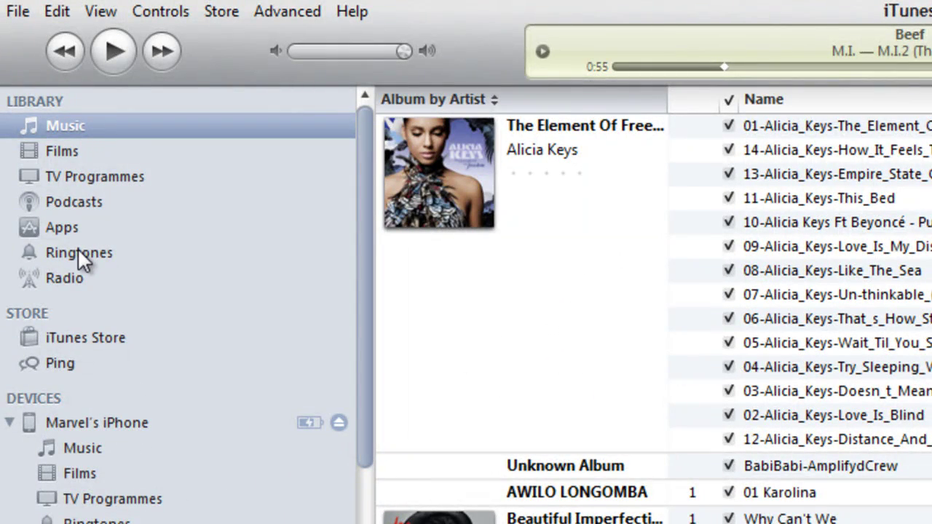
# Open the iTunes preferences from the Edit menu, close them unchanged, and return to the music library.
pyautogui.click(62, 13)
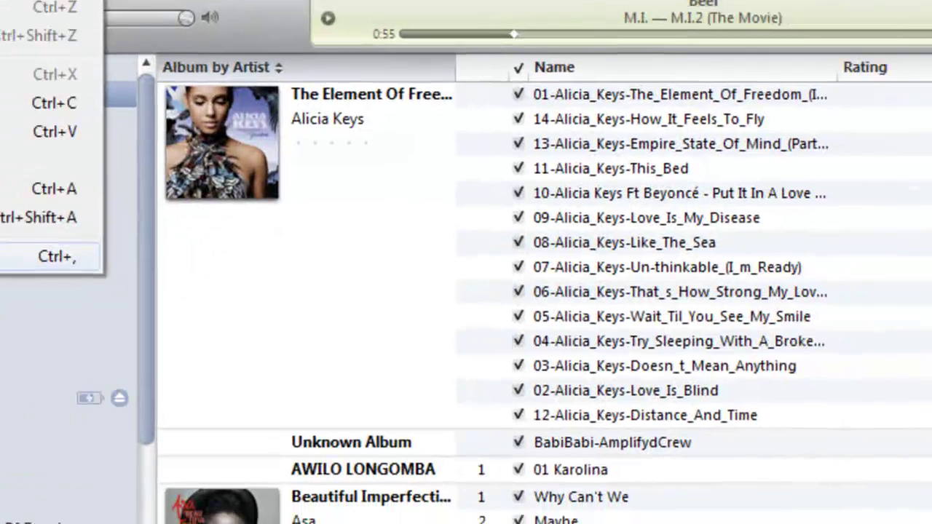
pyautogui.click(87, 284)
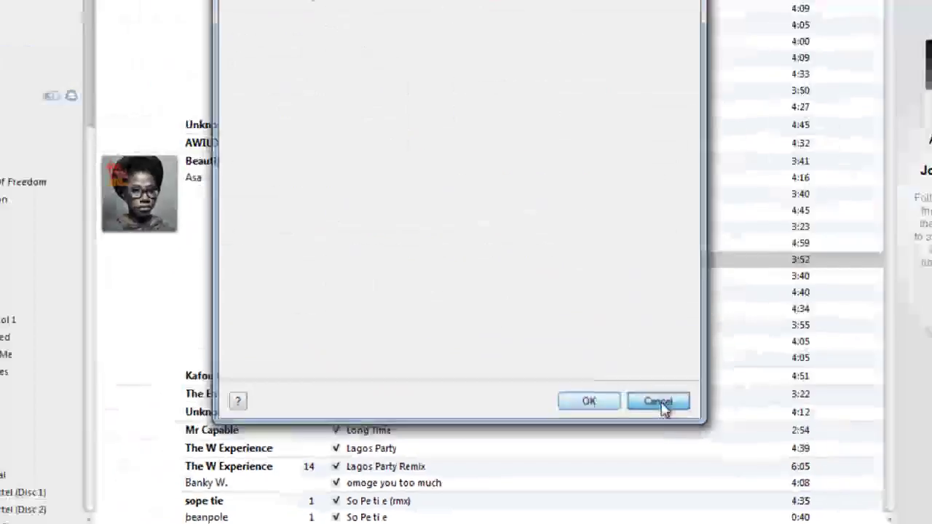
pyautogui.click(746, 328)
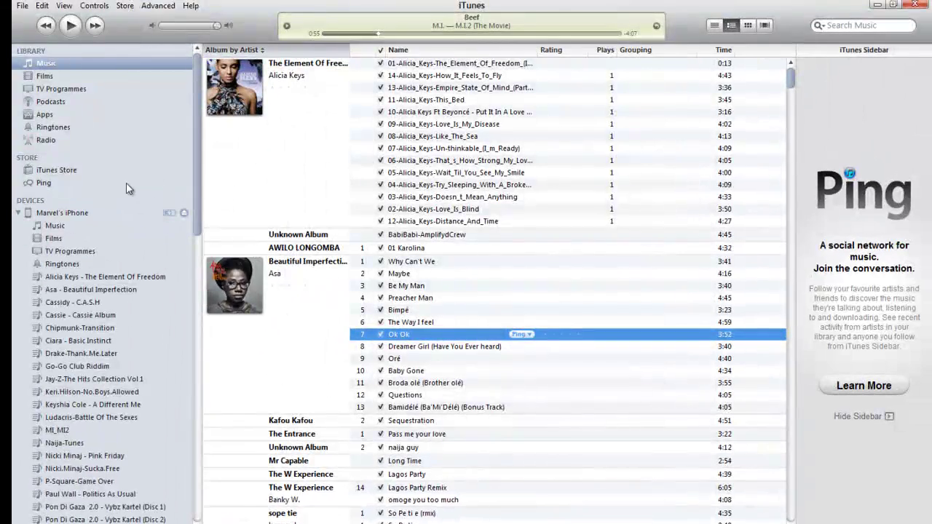
pyautogui.click(69, 62)
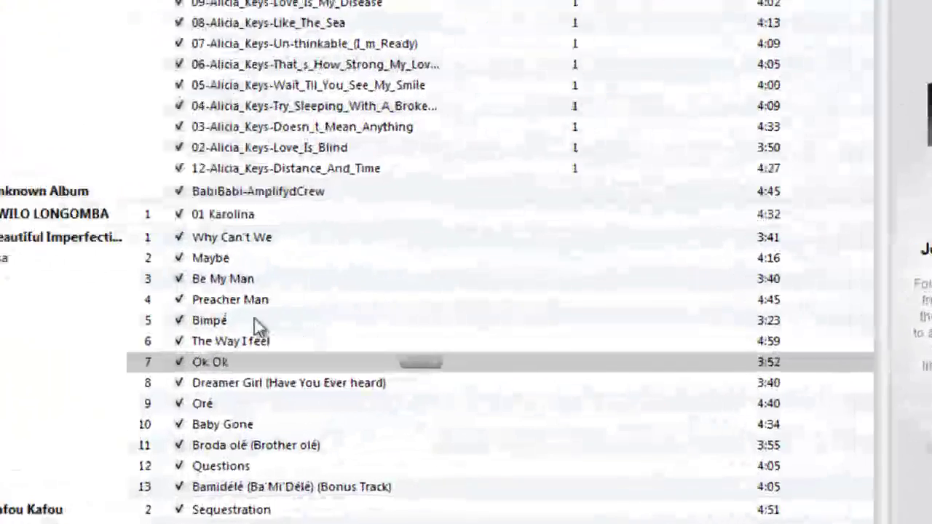
# In Bimpé's Get Info options, enable a custom start time and a custom stop time.
pyautogui.click(415, 311)
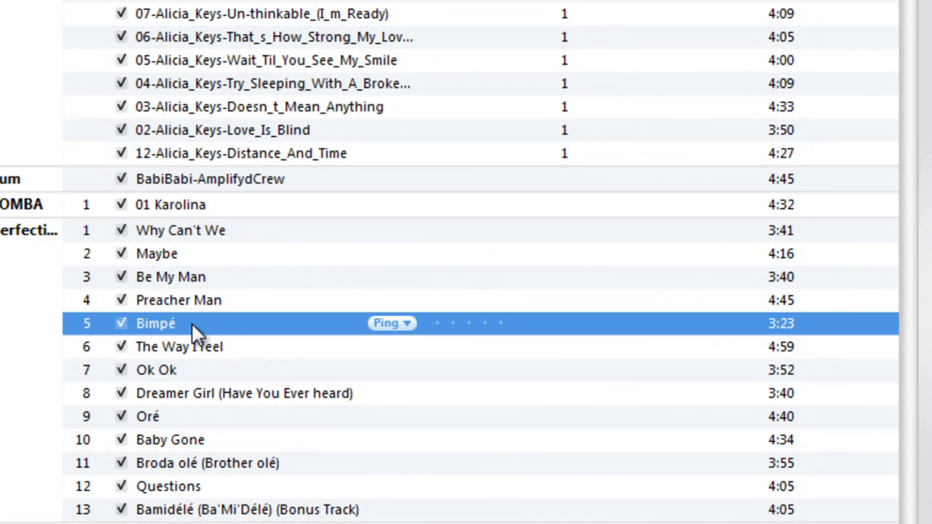
pyautogui.rightClick(202, 321)
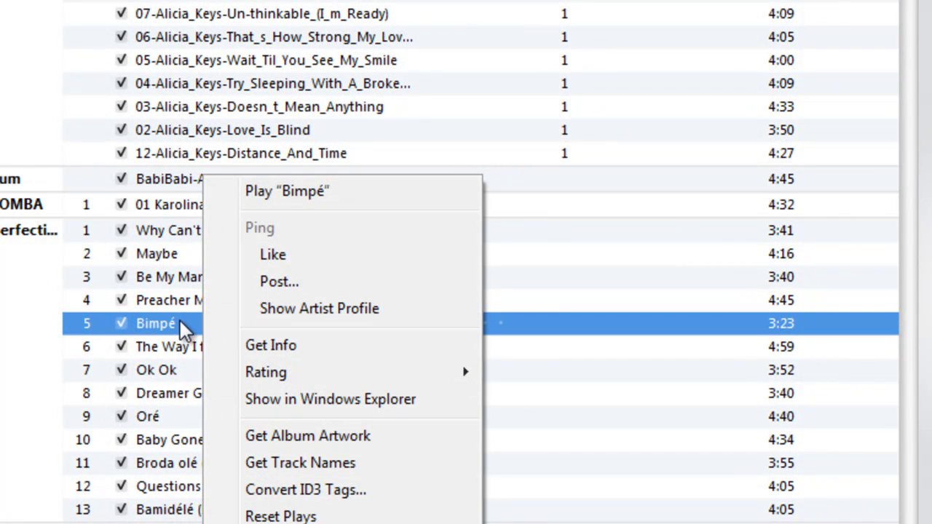
pyautogui.click(283, 348)
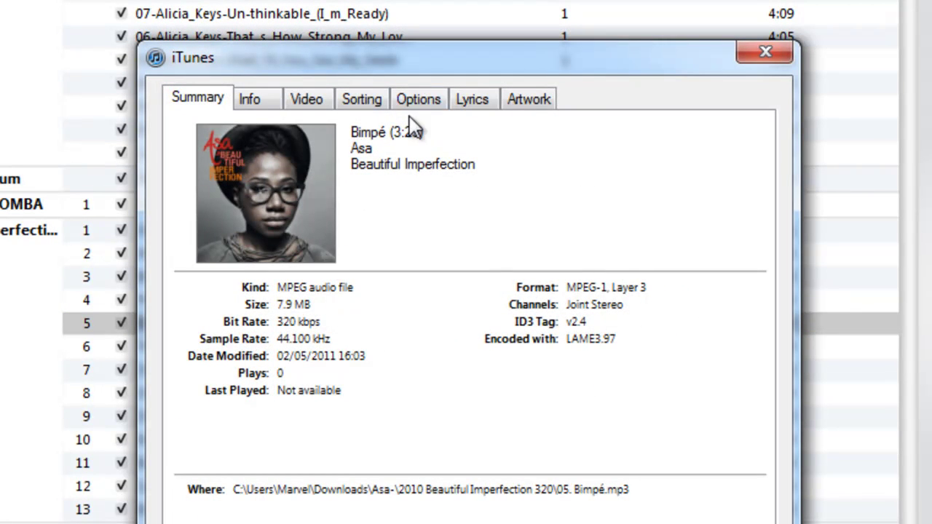
pyautogui.click(418, 99)
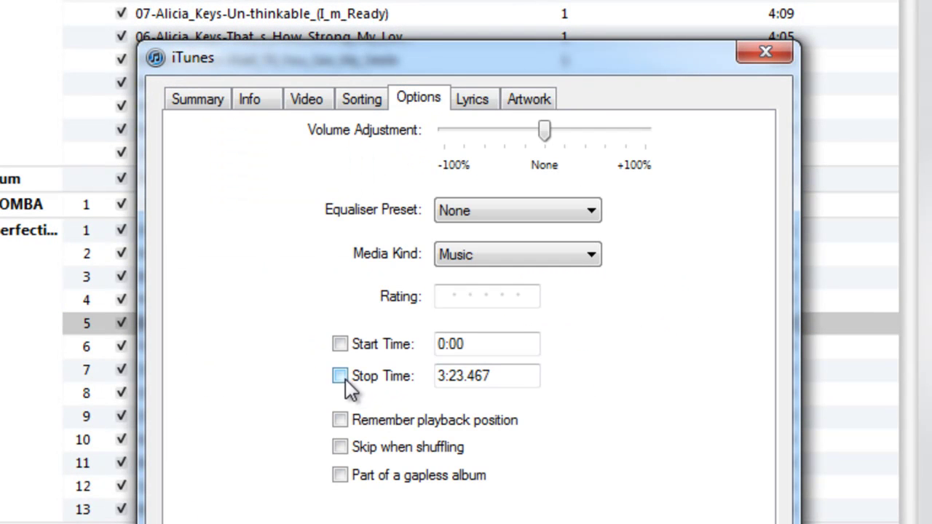
pyautogui.click(359, 341)
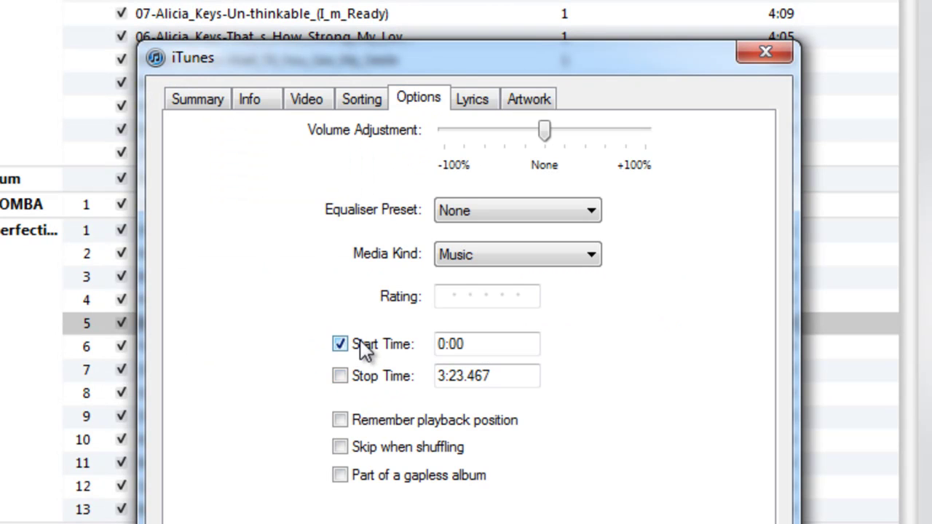
pyautogui.click(367, 378)
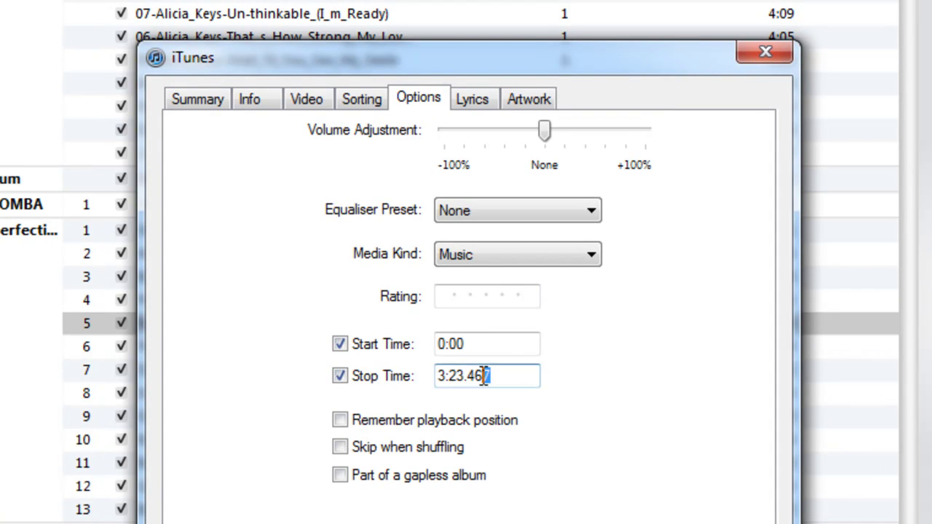
# Copy Bimpé's original stop time, then set it to 0:40.000 and confirm.
pyautogui.moveTo(503, 377); pyautogui.dragTo(439, 371)
pyautogui.rightClick(457, 382)
pyautogui.click(521, 457)
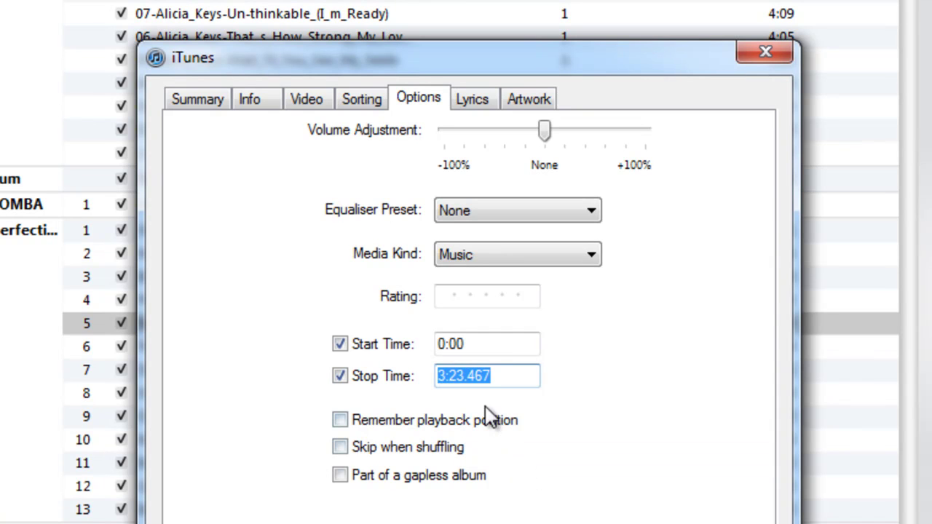
pyautogui.click(443, 385)
pyautogui.moveTo(443, 385); pyautogui.dragTo(426, 384)
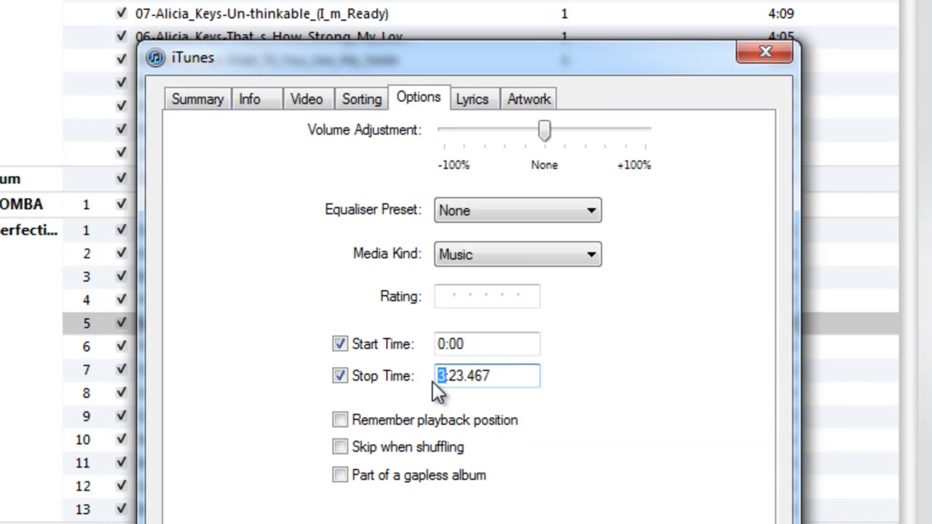
pyautogui.write('0')
pyautogui.doubleClick(455, 383)
pyautogui.write('40')
pyautogui.moveTo(487, 376); pyautogui.dragTo(468, 376)
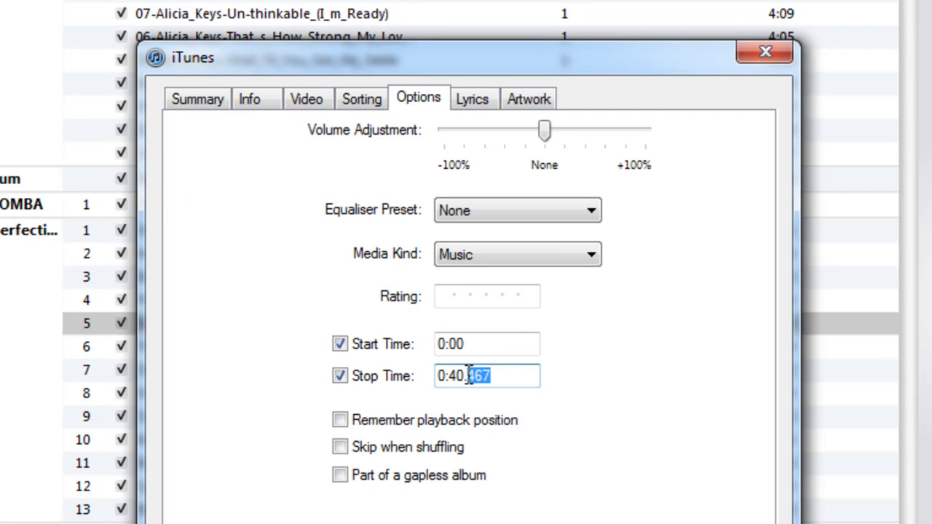
pyautogui.write('000')
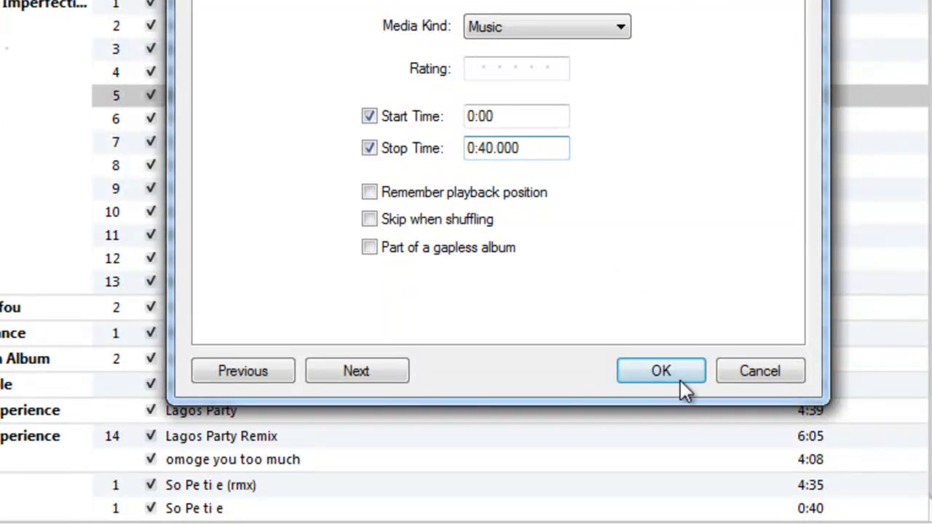
pyautogui.click(673, 372)
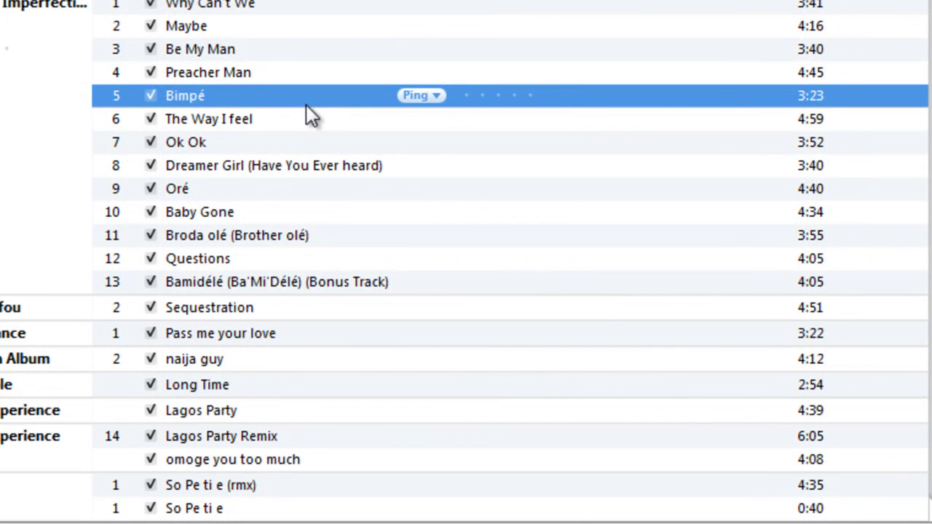
# Create an AAC version of the trimmed Bimpé and select the new 0:40 copy.
pyautogui.rightClick(301, 97)
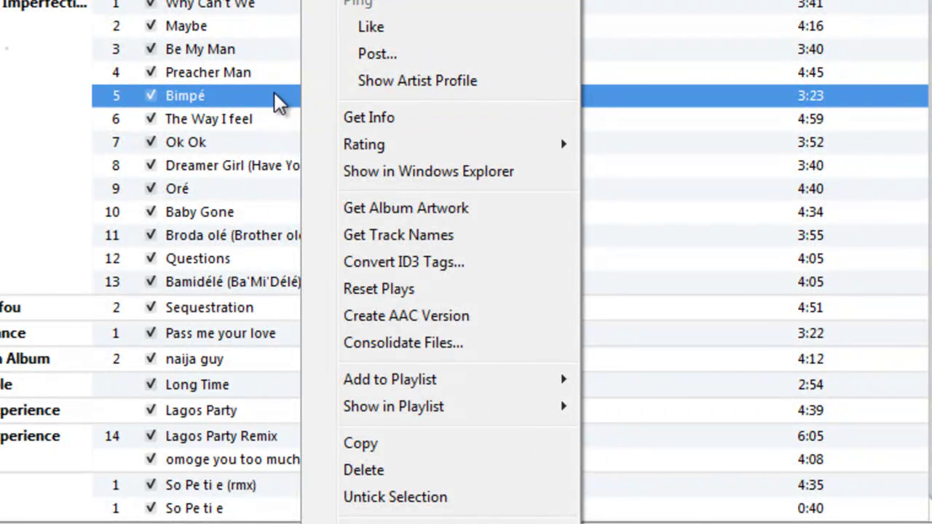
pyautogui.rightClick(275, 97)
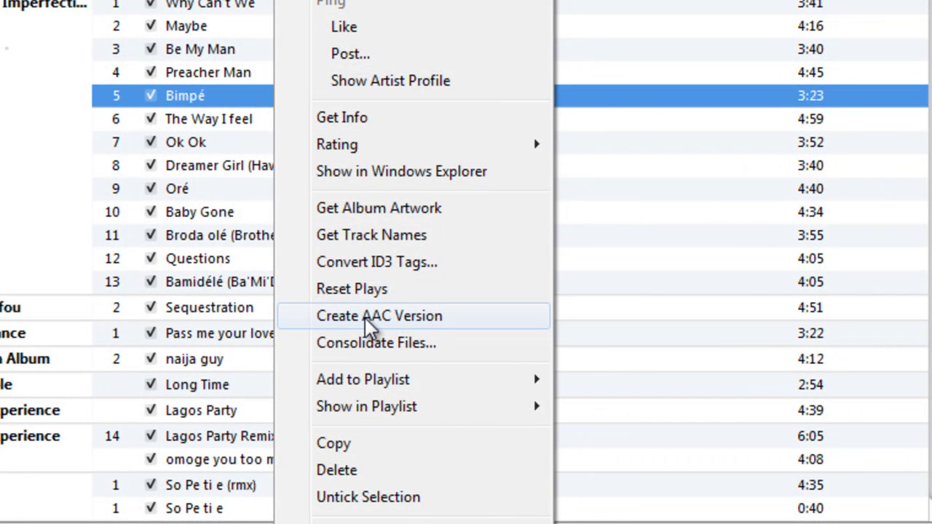
pyautogui.click(370, 319)
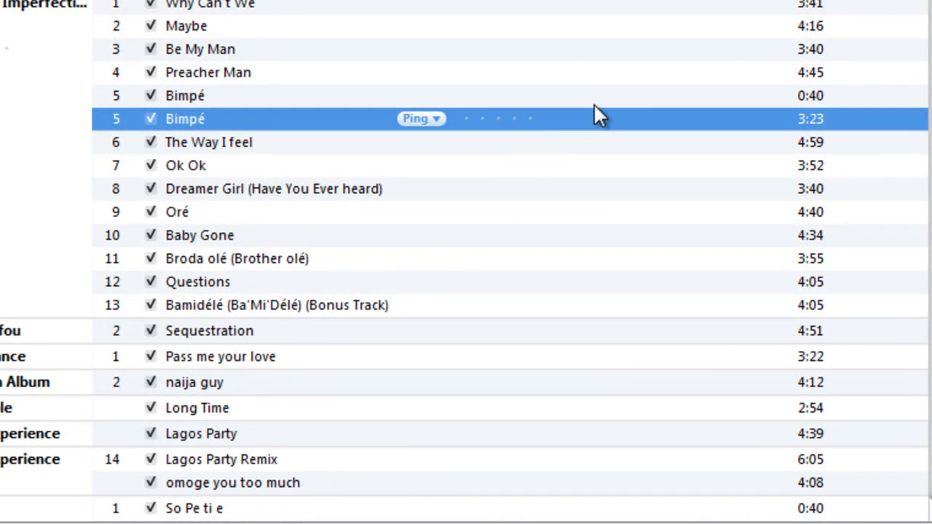
pyautogui.click(627, 101)
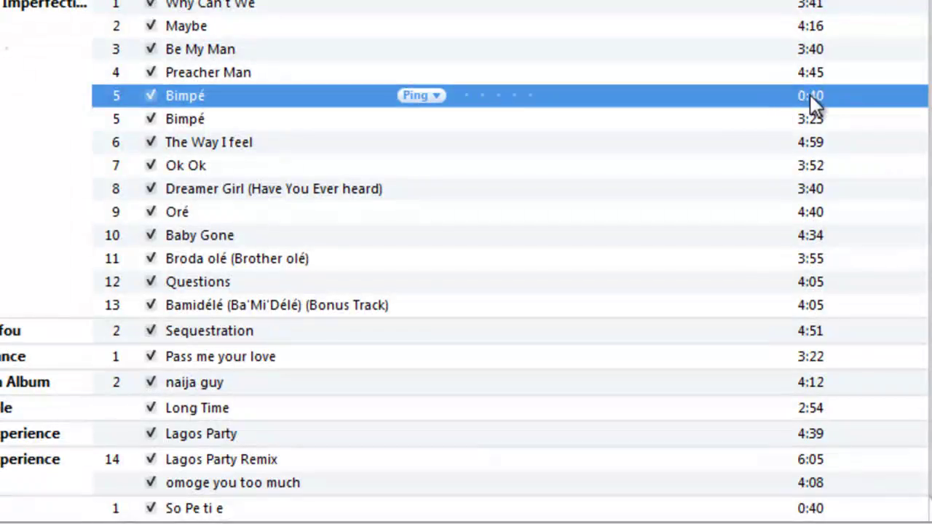
pyautogui.scroll(6, 245, 316)
# Paste 3:23.467 back as the original Bimpé's stop time, untick Stop Time, and confirm.
pyautogui.click(234, 512)
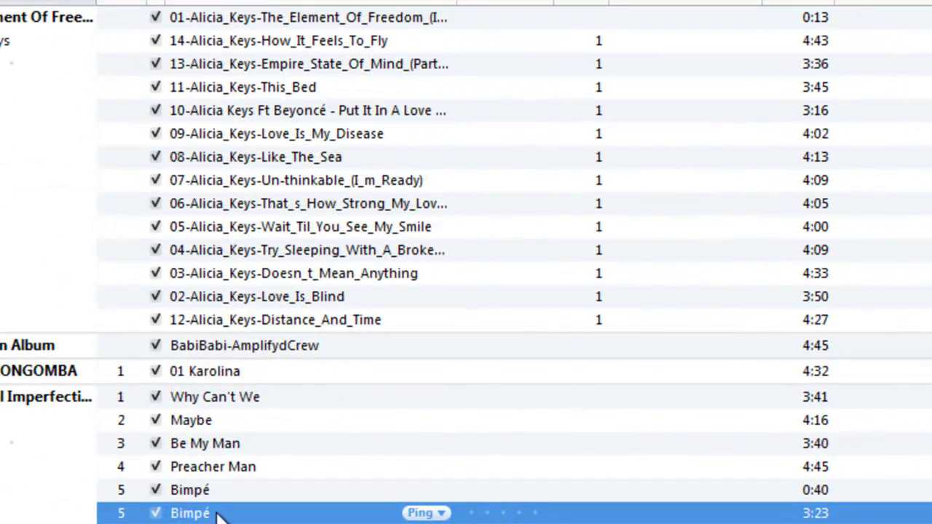
pyautogui.rightClick(235, 515)
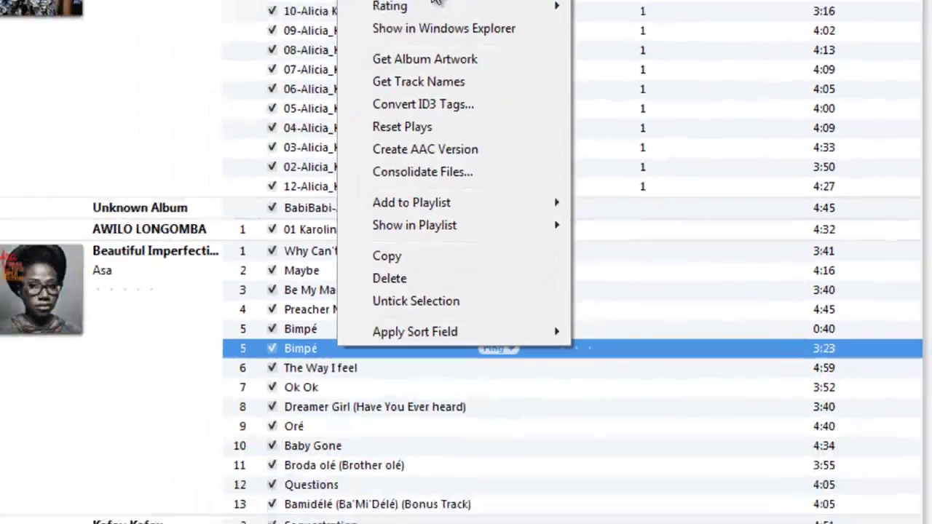
pyautogui.click(306, 76)
pyautogui.click(525, 112)
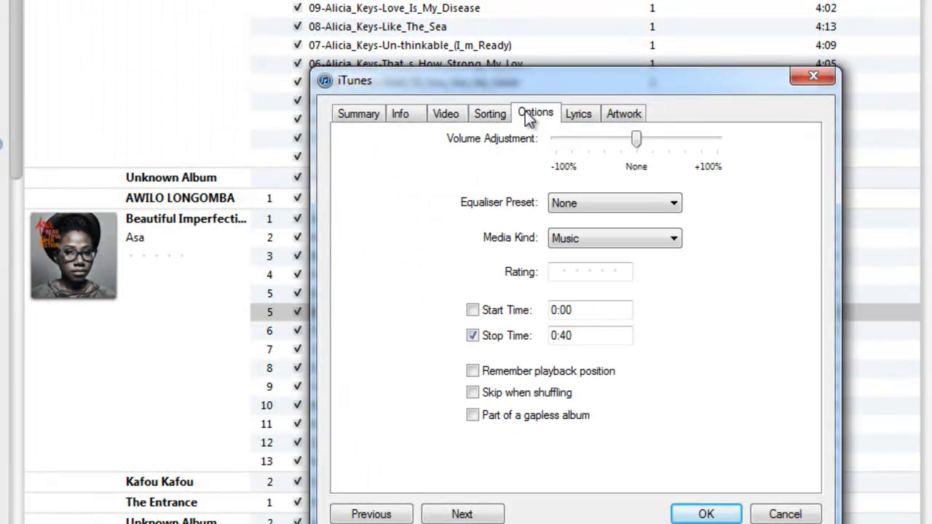
pyautogui.moveTo(597, 335); pyautogui.dragTo(437, 327)
pyautogui.rightClick(561, 337)
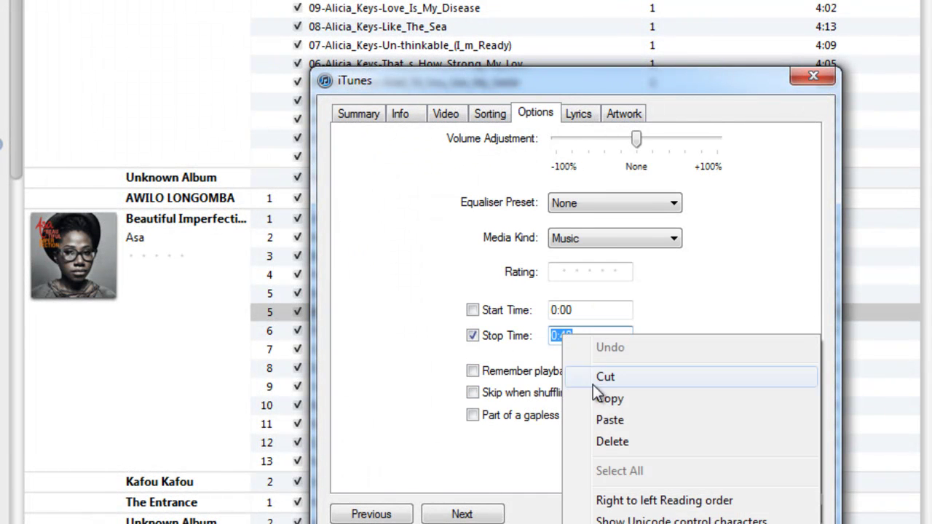
pyautogui.click(610, 420)
pyautogui.doubleClick(598, 336)
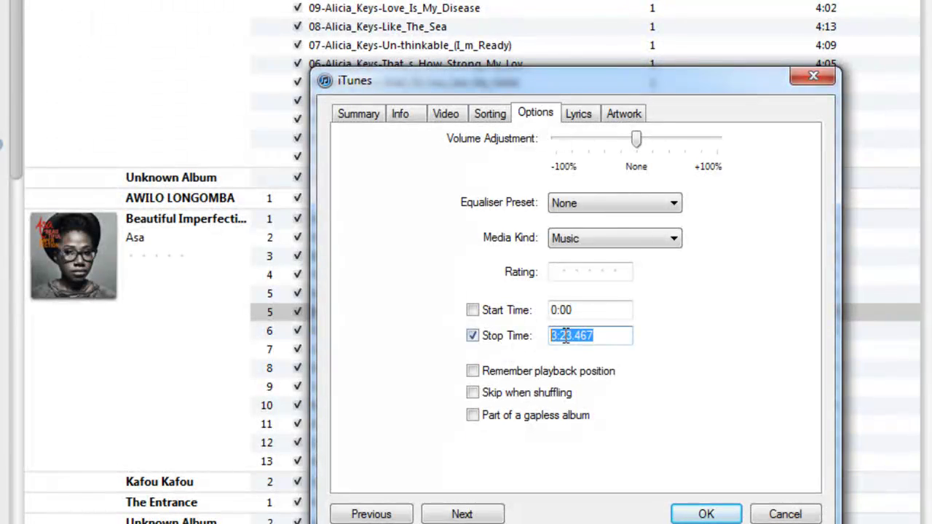
pyautogui.click(595, 336)
pyautogui.click(480, 337)
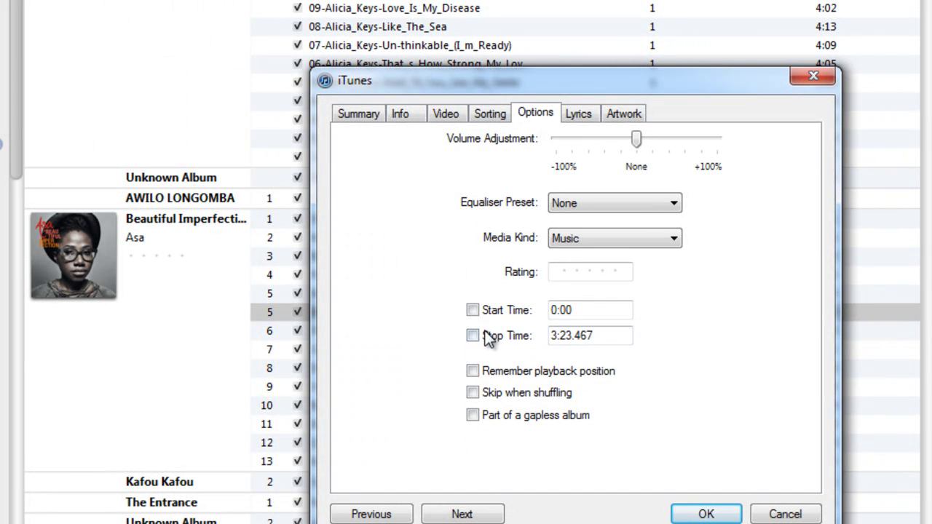
pyautogui.click(704, 514)
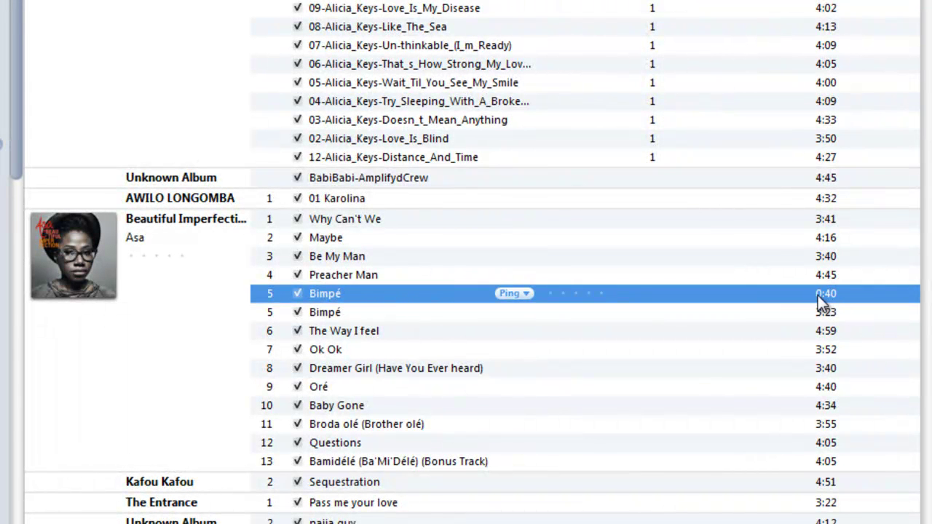
# Reveal the 0:40 copy in Windows Explorer and change 05 Bimpé.m4a to .m4r, accepting the warning.
pyautogui.rightClick(416, 294)
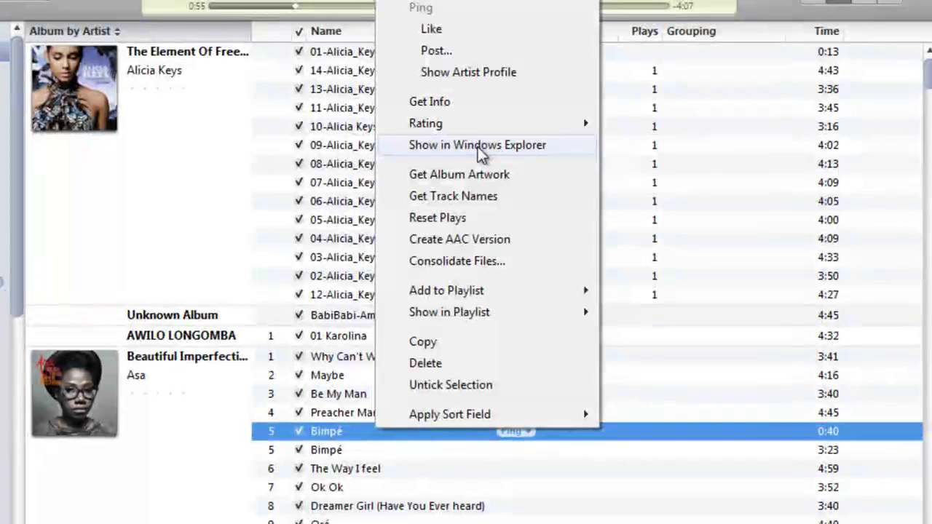
pyautogui.click(480, 146)
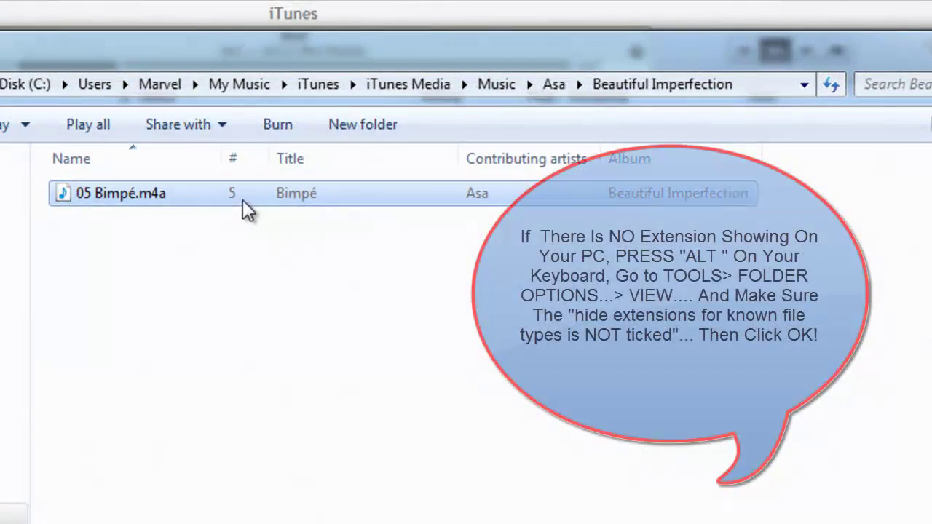
pyautogui.click(164, 196)
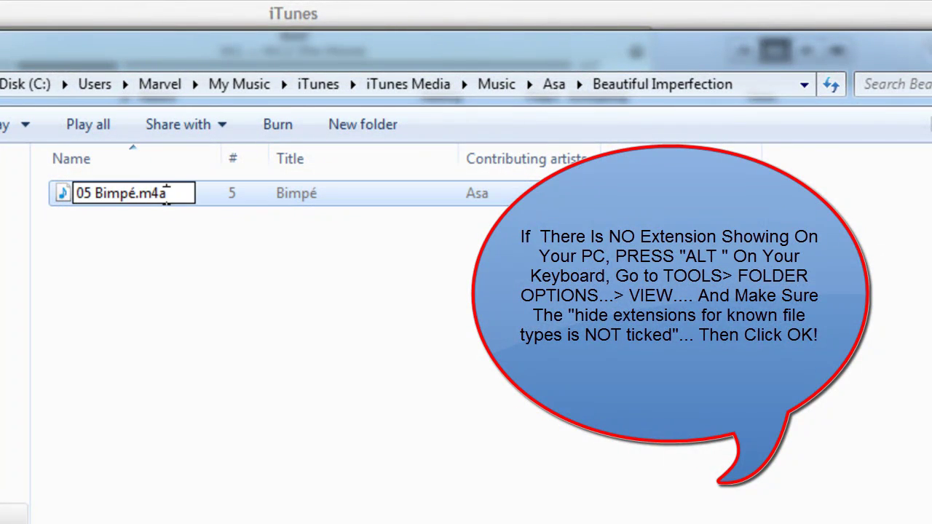
pyautogui.moveTo(167, 194); pyautogui.dragTo(161, 193)
pyautogui.press('BackSpace')
pyautogui.write('r')
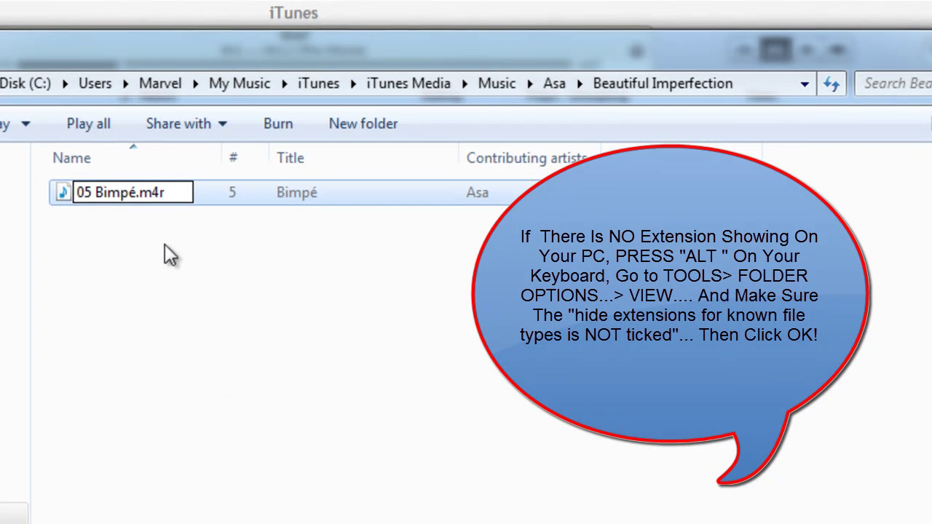
pyautogui.press('Return')
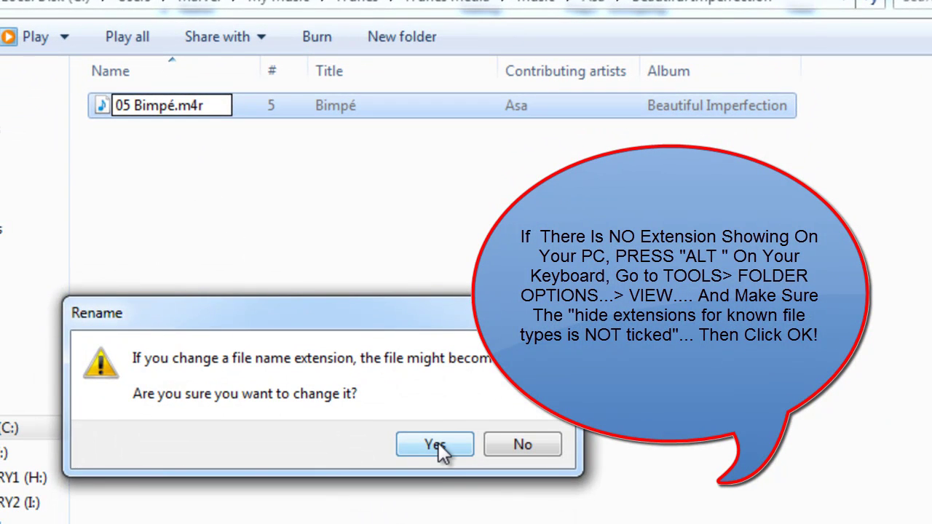
pyautogui.click(442, 450)
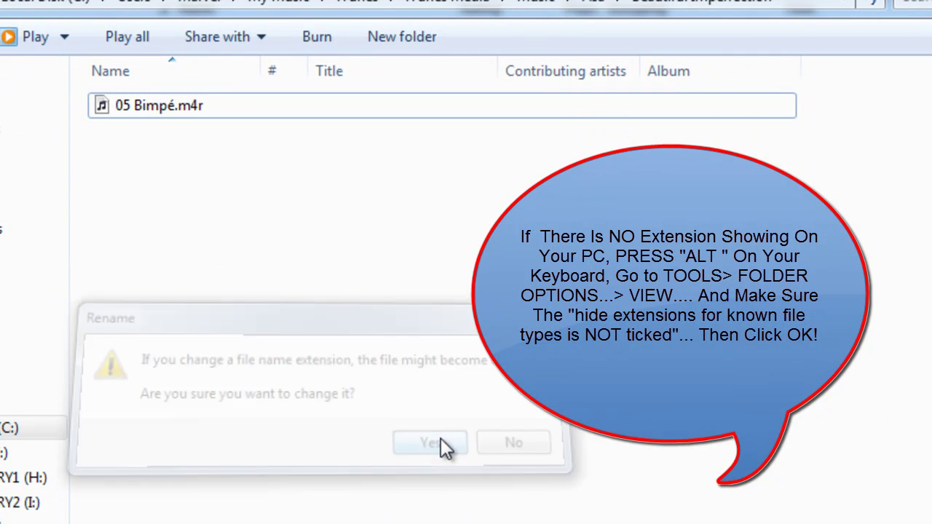
# Remove the leading '05 ' so the file is named Bimpé.m4r.
pyautogui.click(136, 109)
pyautogui.click(135, 109)
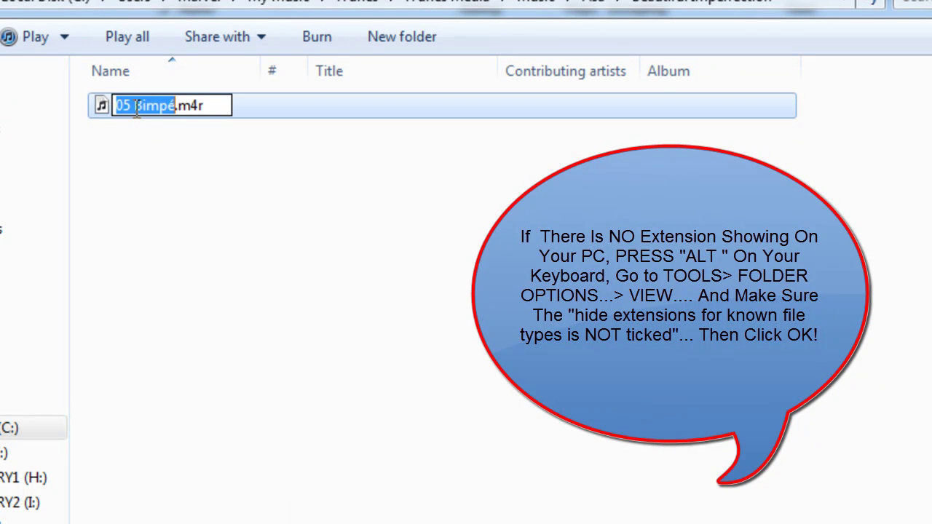
pyautogui.press('Home')
pyautogui.hotkey('shift', 'Right')
pyautogui.hotkey('shift', 'Right')
pyautogui.hotkey('shift', 'Right')
pyautogui.press('Delete')
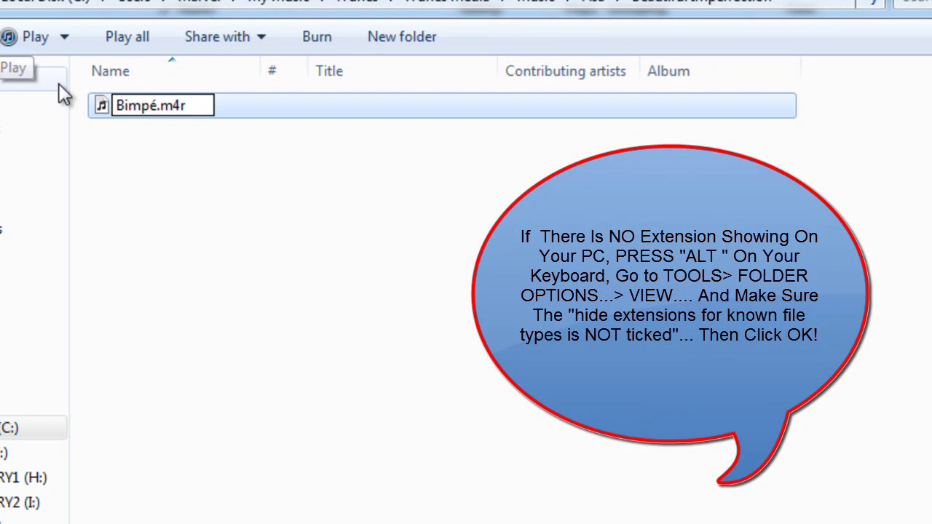
pyautogui.click(215, 170)
pyautogui.click(195, 105)
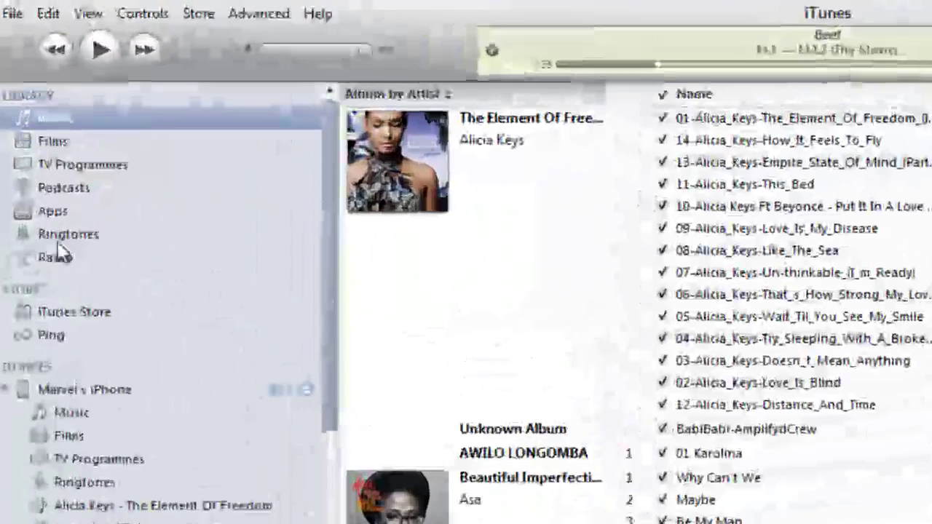
# Show the Ringtones library and drag Bimpé.m4r from the Explorer folder into it.
pyautogui.click(45, 124)
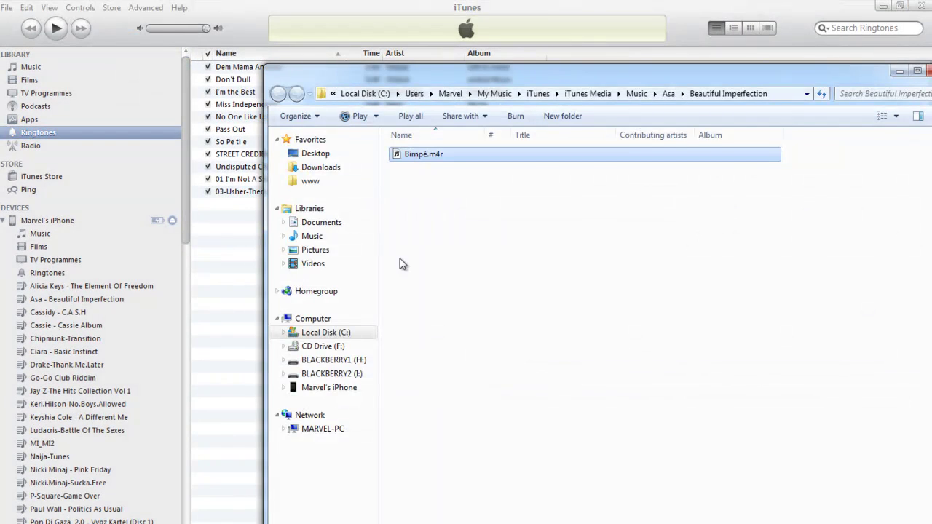
pyautogui.moveTo(268, 70)
pyautogui.mouseDown()
pyautogui.moveTo(435, 198)
pyautogui.moveTo(483, 152)
pyautogui.moveTo(451, 78)
pyautogui.mouseUp()
pyautogui.moveTo(750, 215)
pyautogui.mouseDown()
pyautogui.moveTo(538, 227)
pyautogui.moveTo(133, 383)
pyautogui.moveTo(186, 394)
pyautogui.moveTo(176, 401)
pyautogui.moveTo(230, 405)
pyautogui.mouseUp()
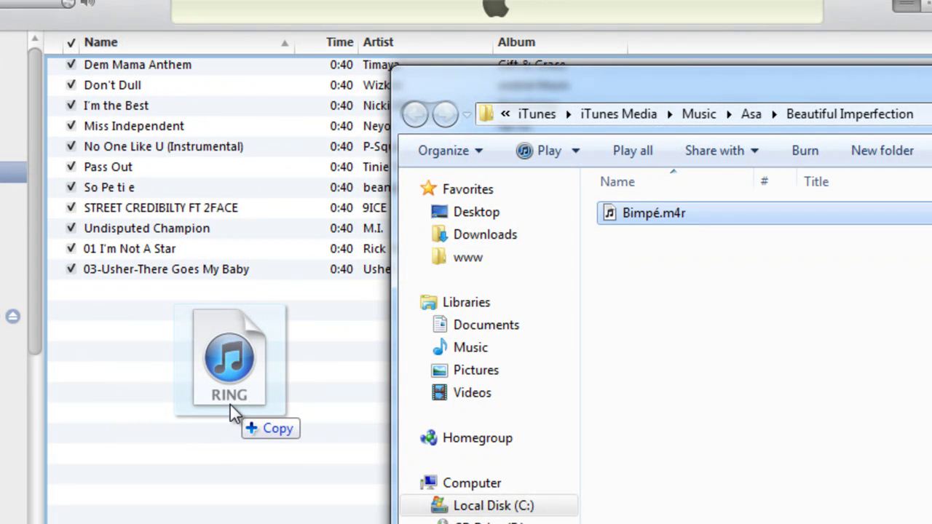
pyautogui.moveTo(230, 405)
pyautogui.mouseDown()
pyautogui.moveTo(208, 366)
pyautogui.moveTo(168, 381)
pyautogui.moveTo(533, 354)
pyautogui.moveTo(916, 343)
pyautogui.moveTo(880, 368)
pyautogui.moveTo(294, 447)
pyautogui.mouseUp()
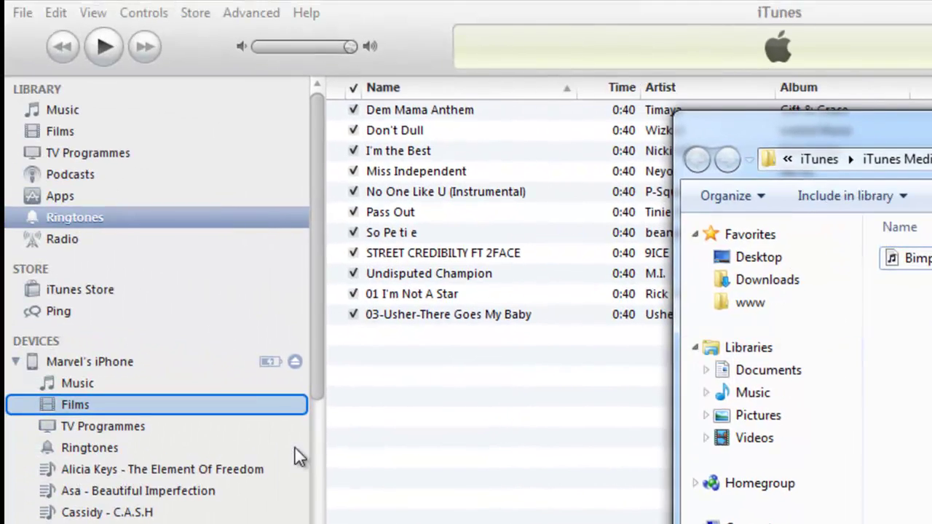
# Select the iPhone under Devices to show its Ringtones sync page with All ringtones chosen.
pyautogui.click(129, 359)
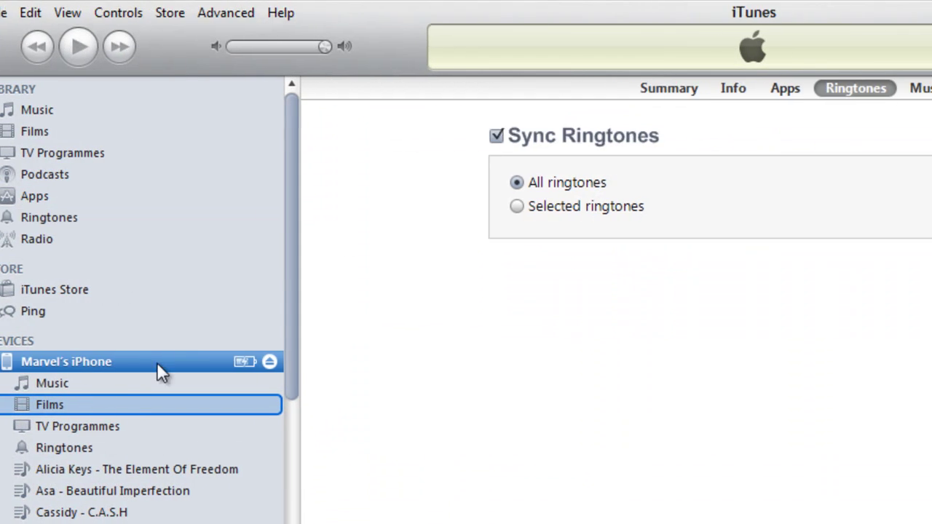